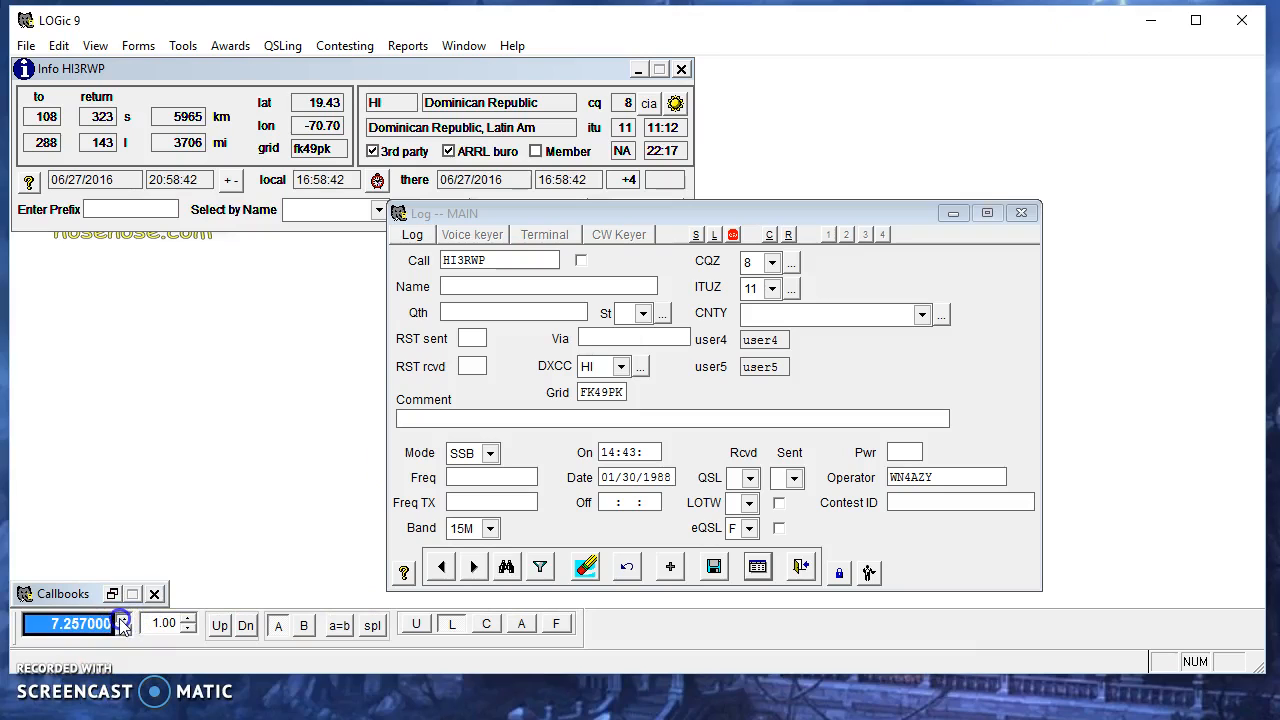
Tune the rig up to 7.265000.
{"action": "left_click", "coordinate": [120, 619]}
{"action": "left_click", "coordinate": [120, 619]}
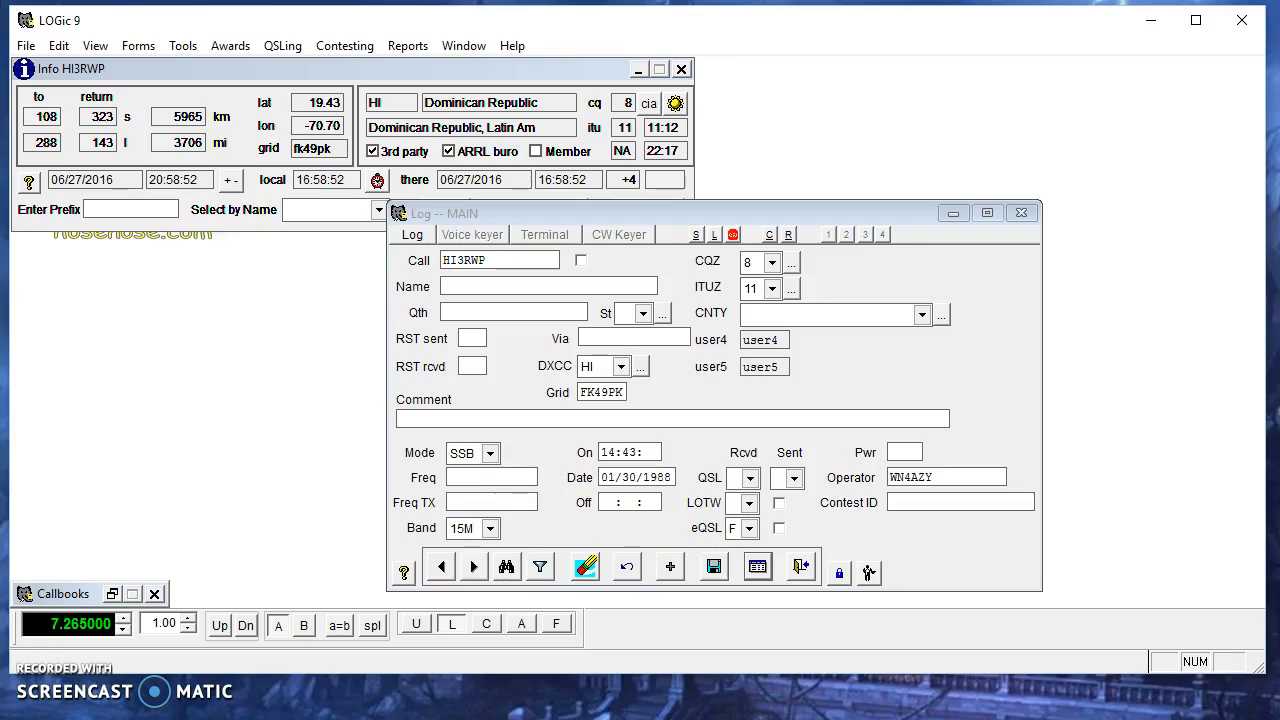
Switch to the browser to view the Radio Interfacing FAQ page and its address, and return to LOGic 9.
{"action": "key", "text": "alt+Tab"}
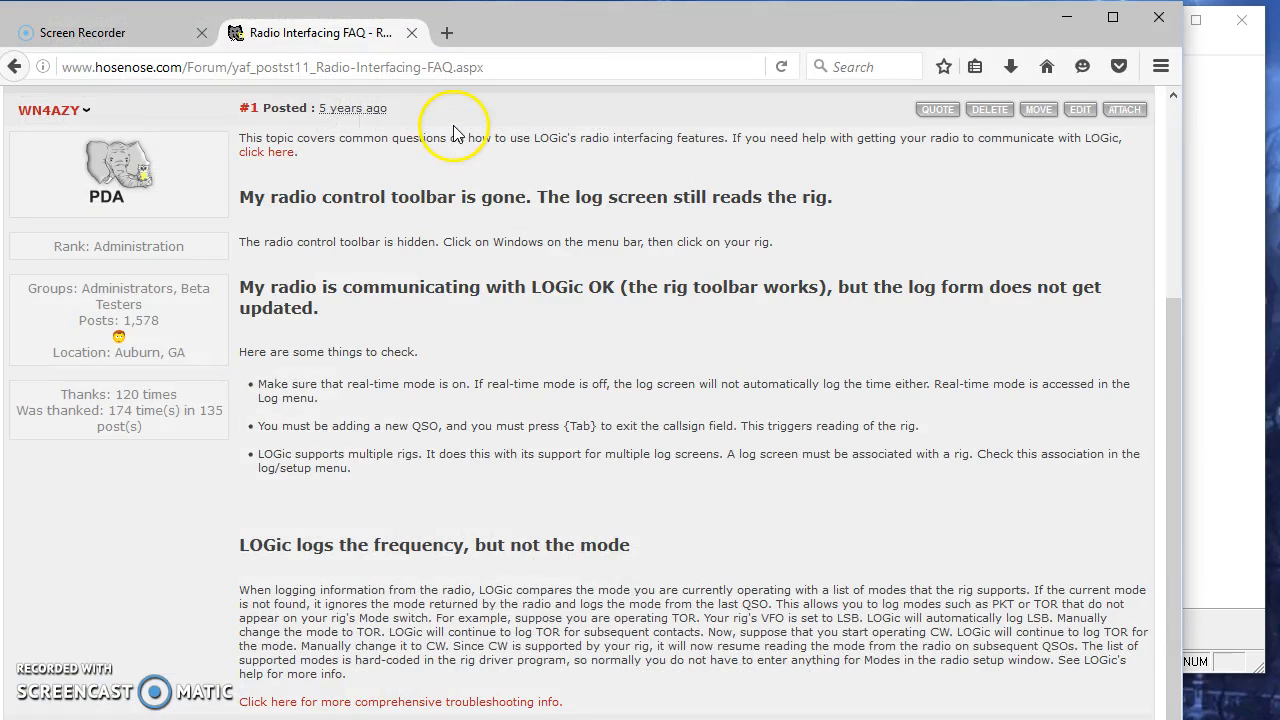
{"action": "left_click", "coordinate": [514, 67]}
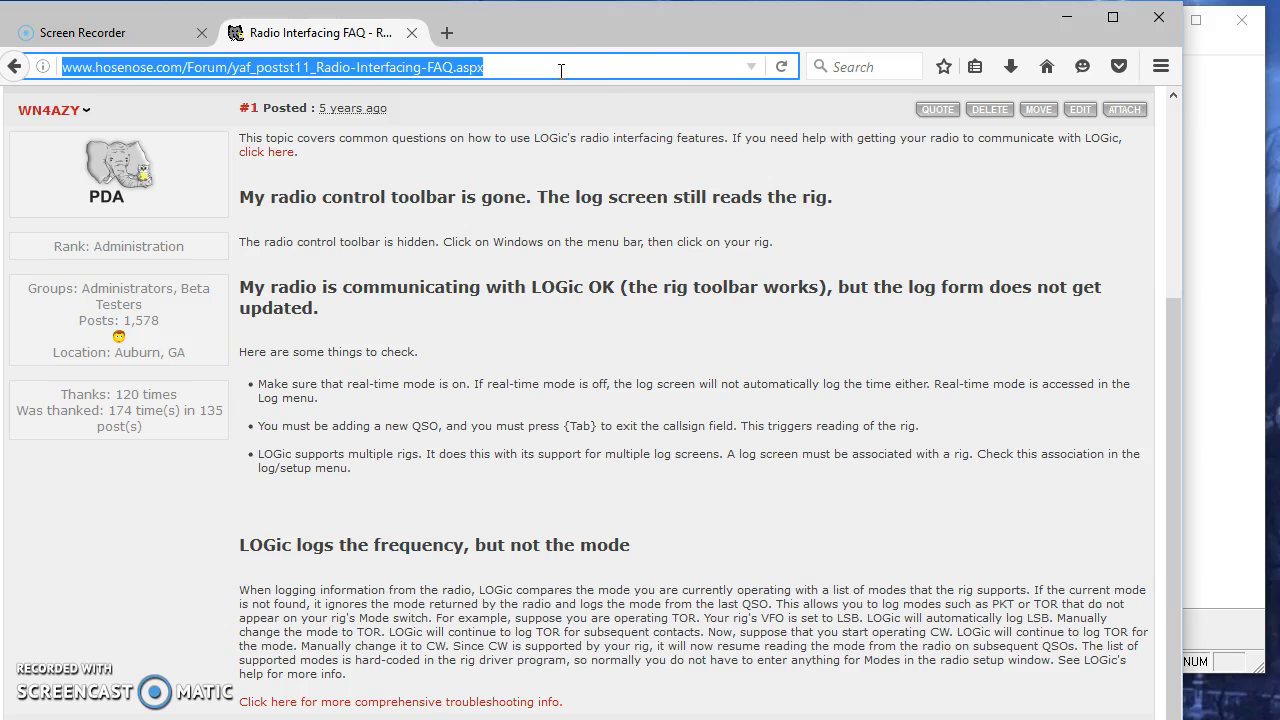
{"action": "left_click", "coordinate": [1068, 20]}
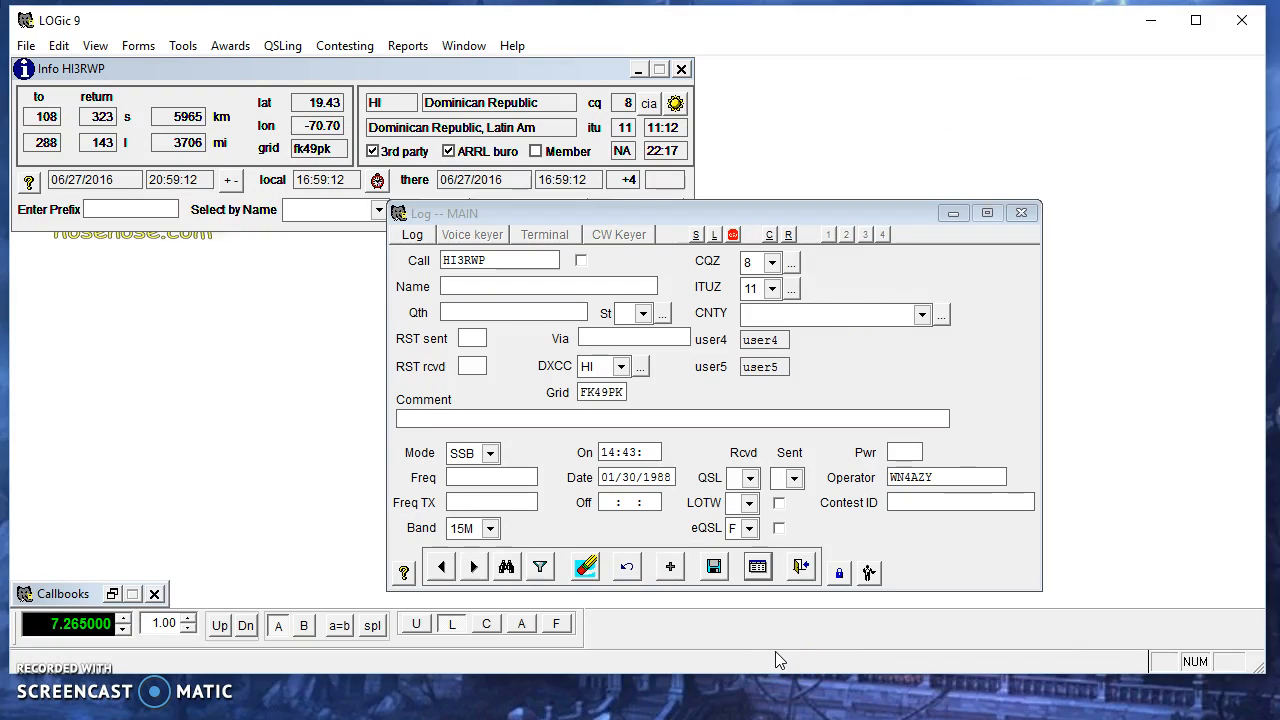
{"action": "left_click", "coordinate": [615, 502]}
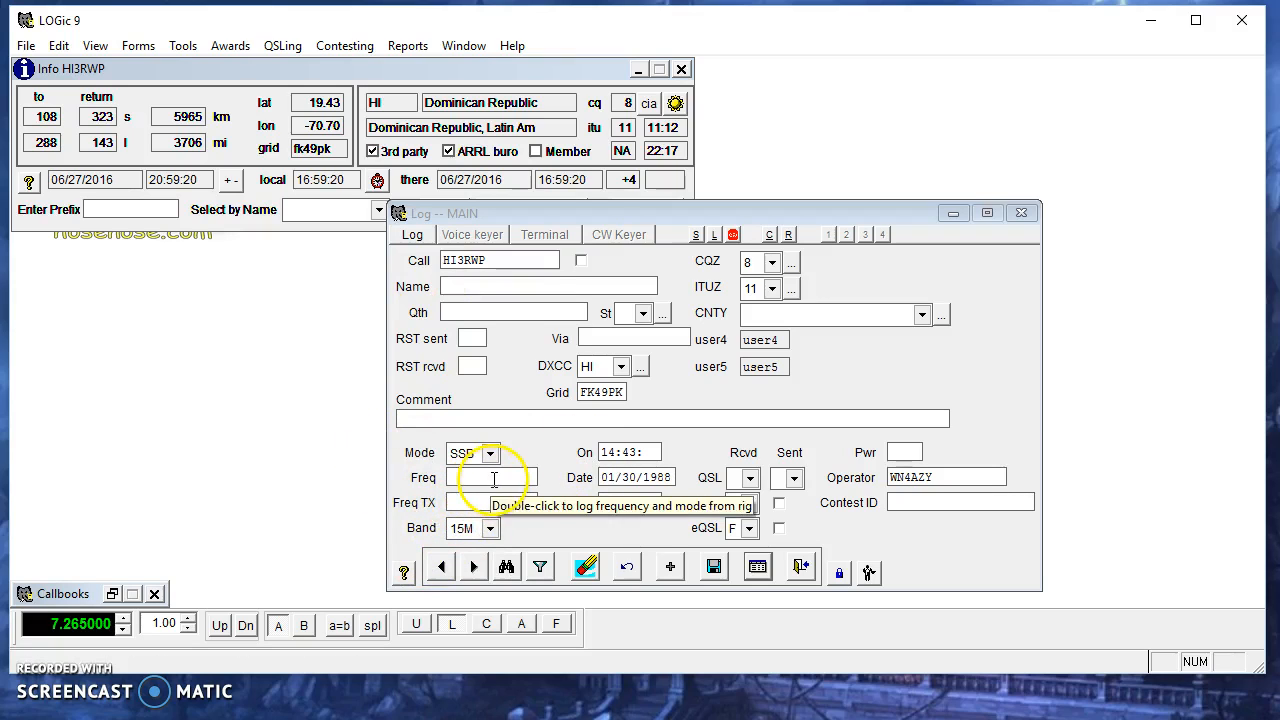
{"action": "left_click", "coordinate": [678, 567]}
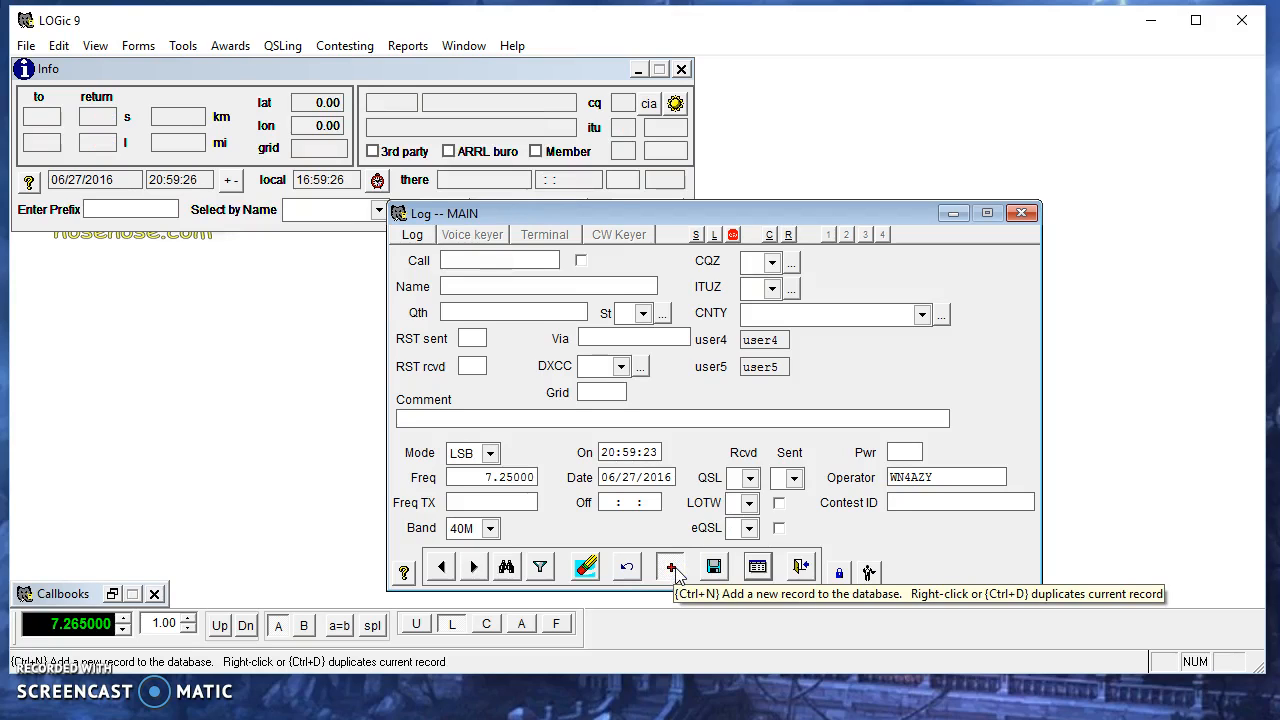
{"action": "type", "text": "N6MRQ"}
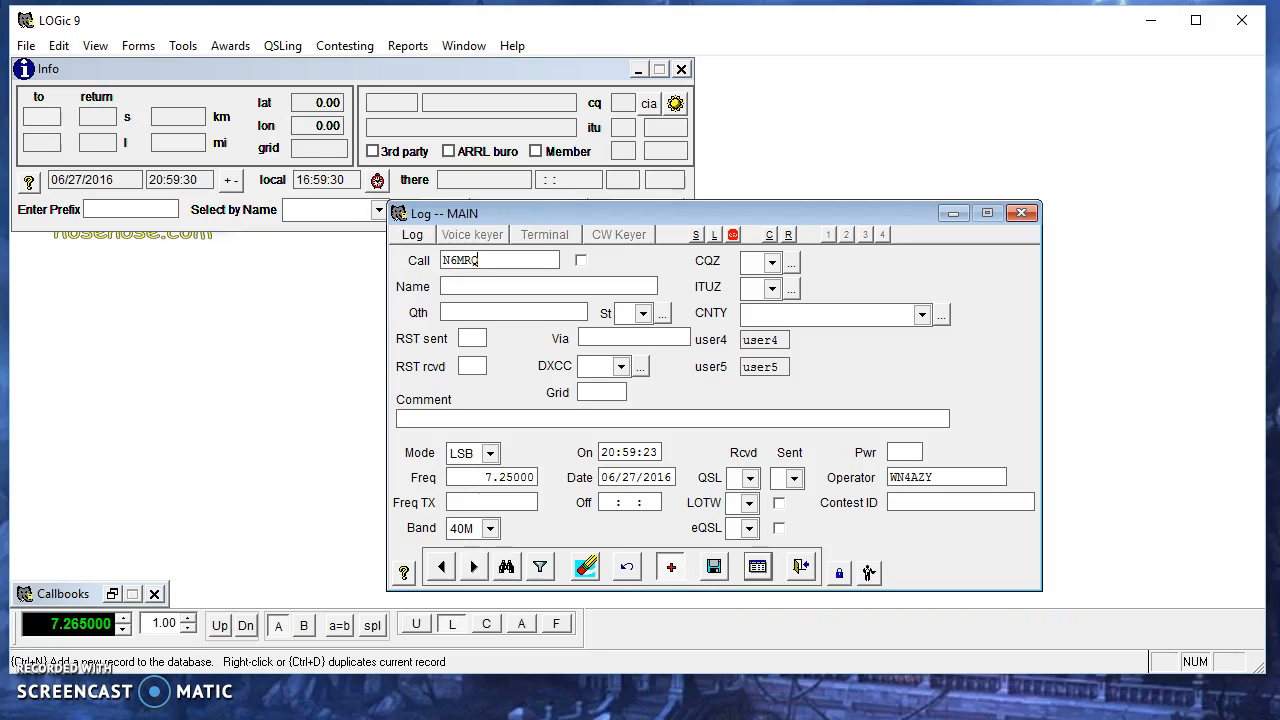
{"action": "key", "text": "Tab"}
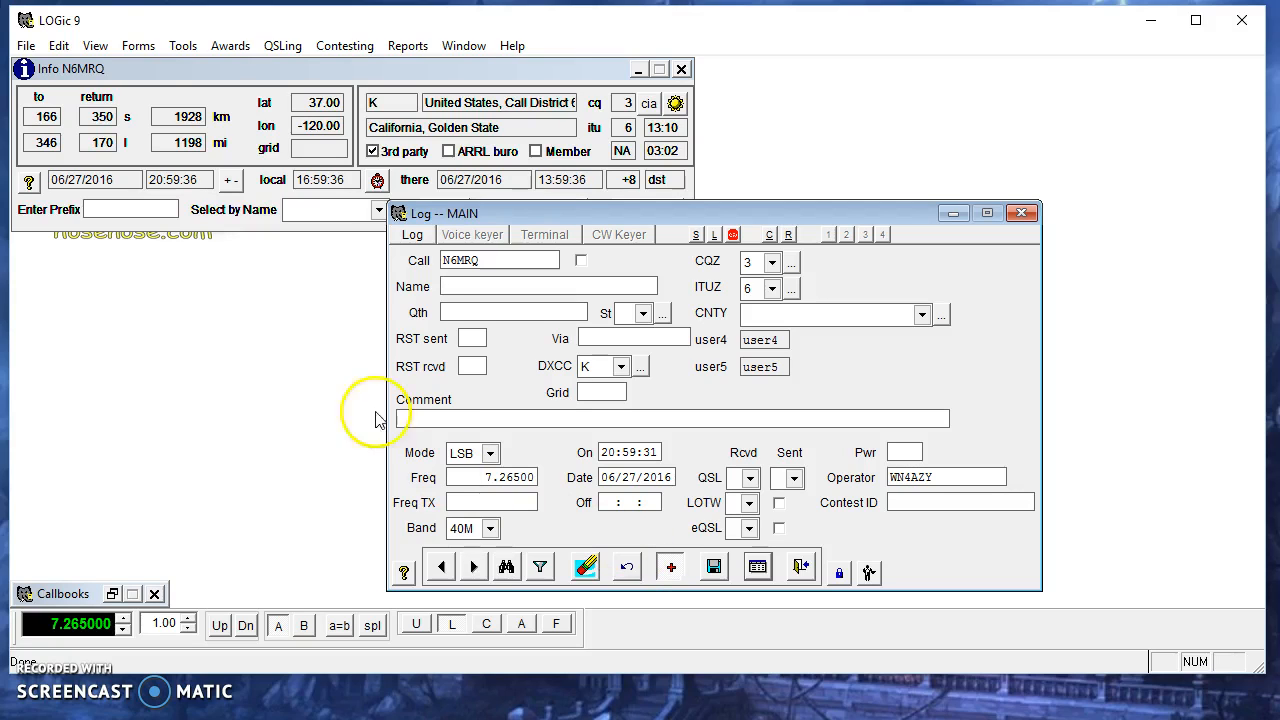
Open DX Summit spotting and log the NA4RR spot from the spot list.
{"action": "left_click", "coordinate": [140, 47]}
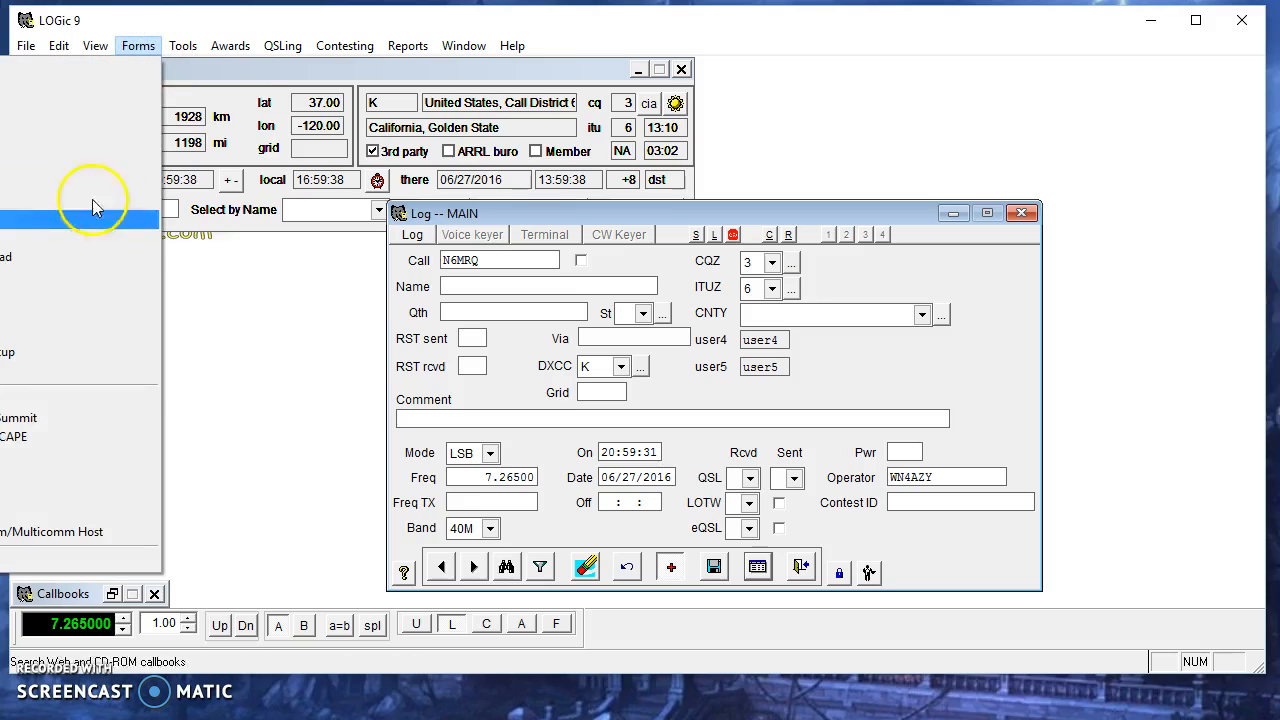
{"action": "left_click", "coordinate": [14, 415]}
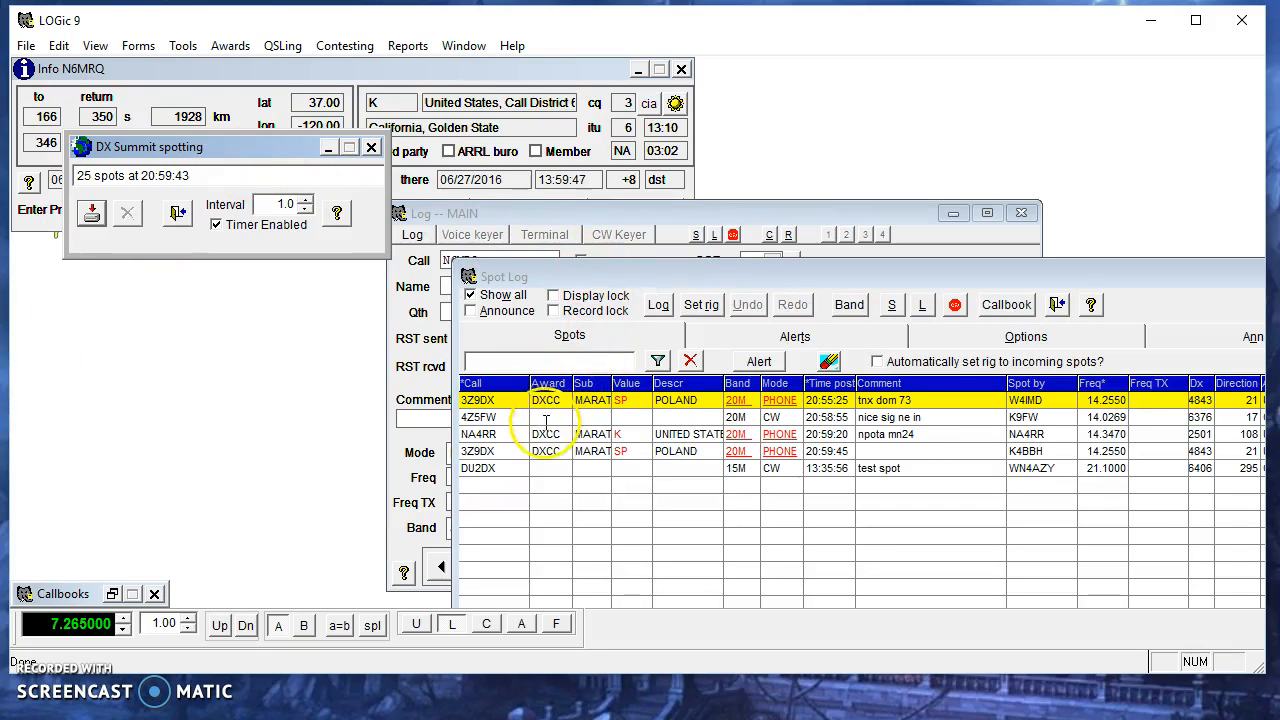
{"action": "left_click", "coordinate": [547, 434]}
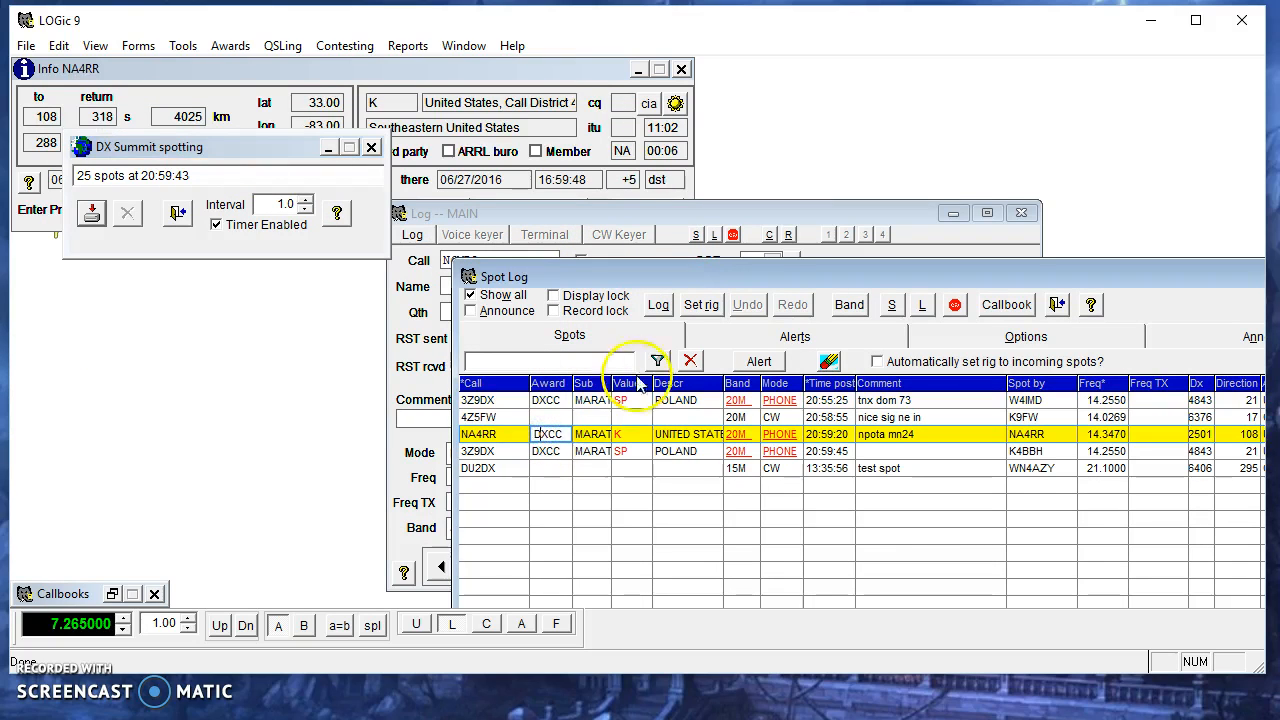
{"action": "left_click", "coordinate": [650, 304]}
{"action": "left_click", "coordinate": [648, 312]}
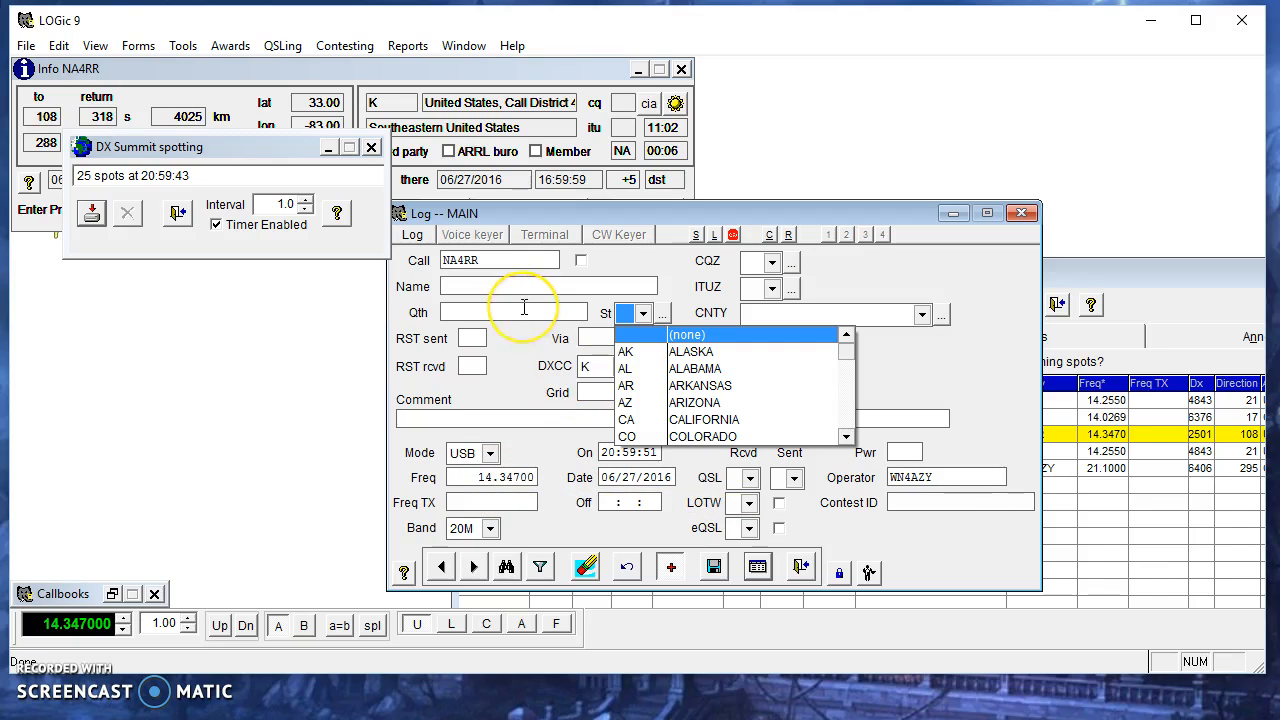
Tune the rig up to 14.351000 and save the NA4RR record with the frequency read from the rig.
{"action": "left_click", "coordinate": [122, 618]}
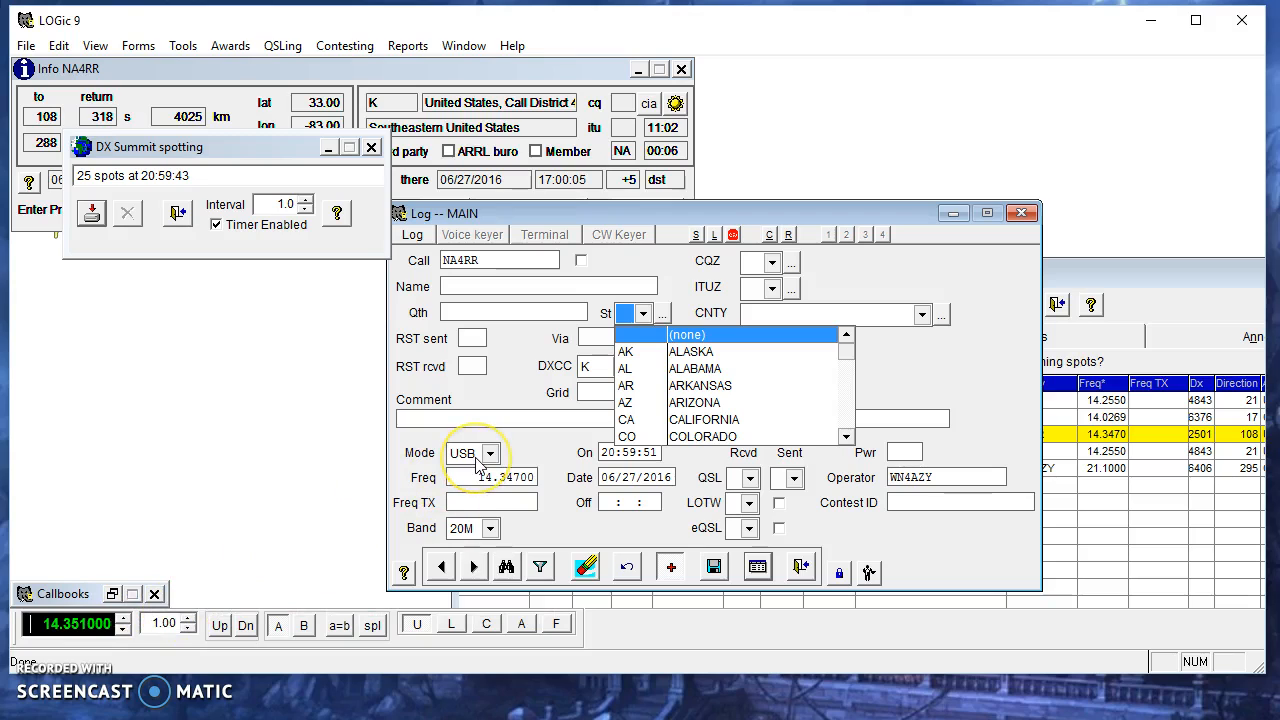
{"action": "left_click", "coordinate": [500, 480]}
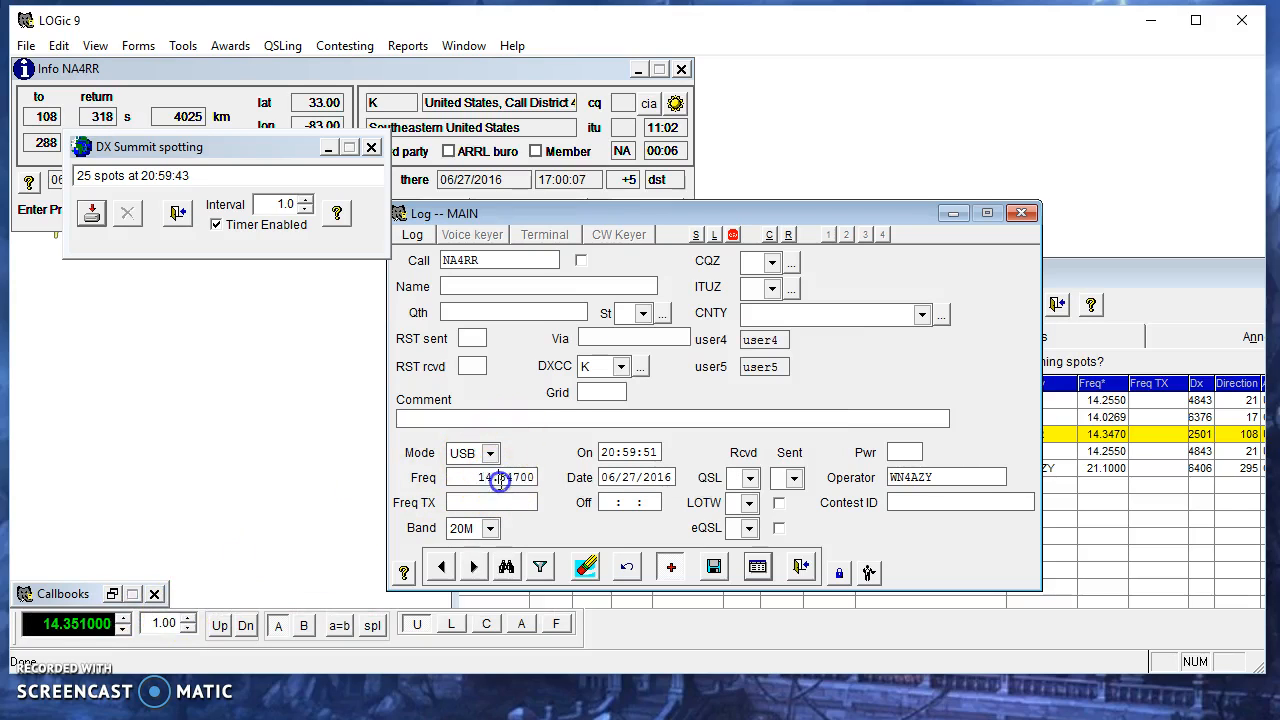
{"action": "double_click", "coordinate": [500, 480]}
{"action": "left_click", "coordinate": [715, 567]}
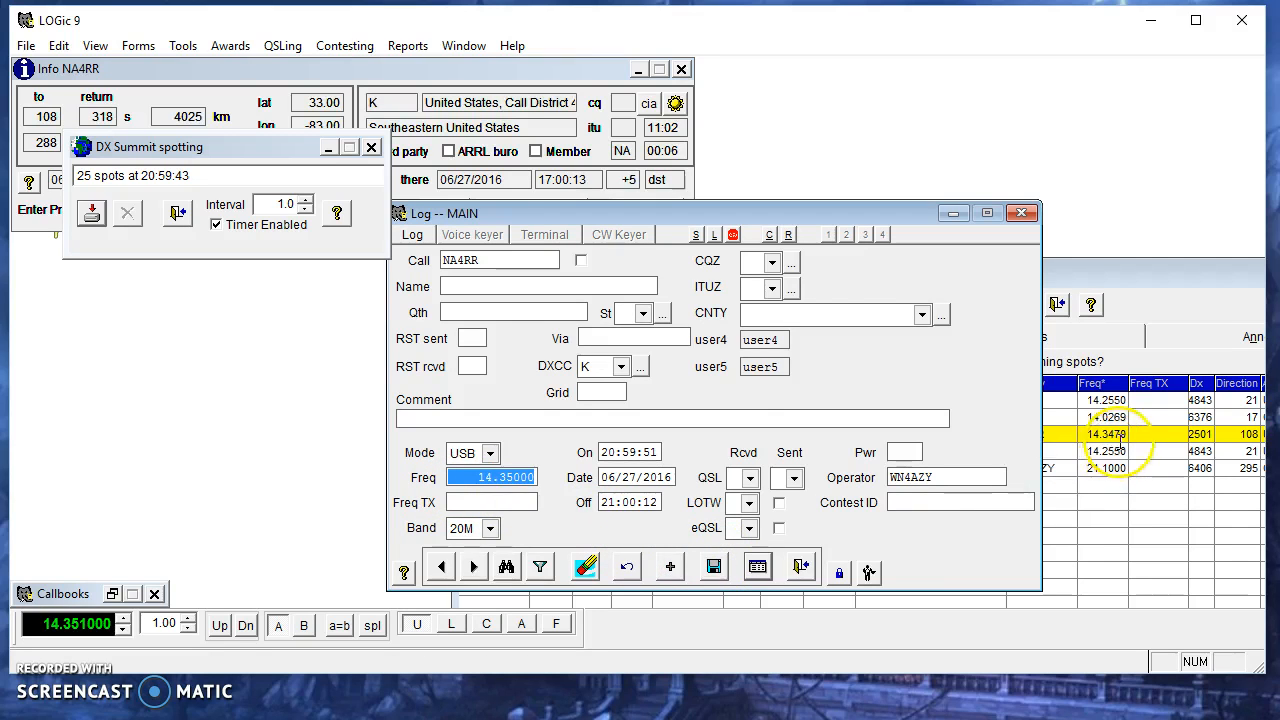
Select the latest 3Z9DX spot, return to the NA4RR log record and read the rig's frequency into it again.
{"action": "left_click", "coordinate": [1110, 451]}
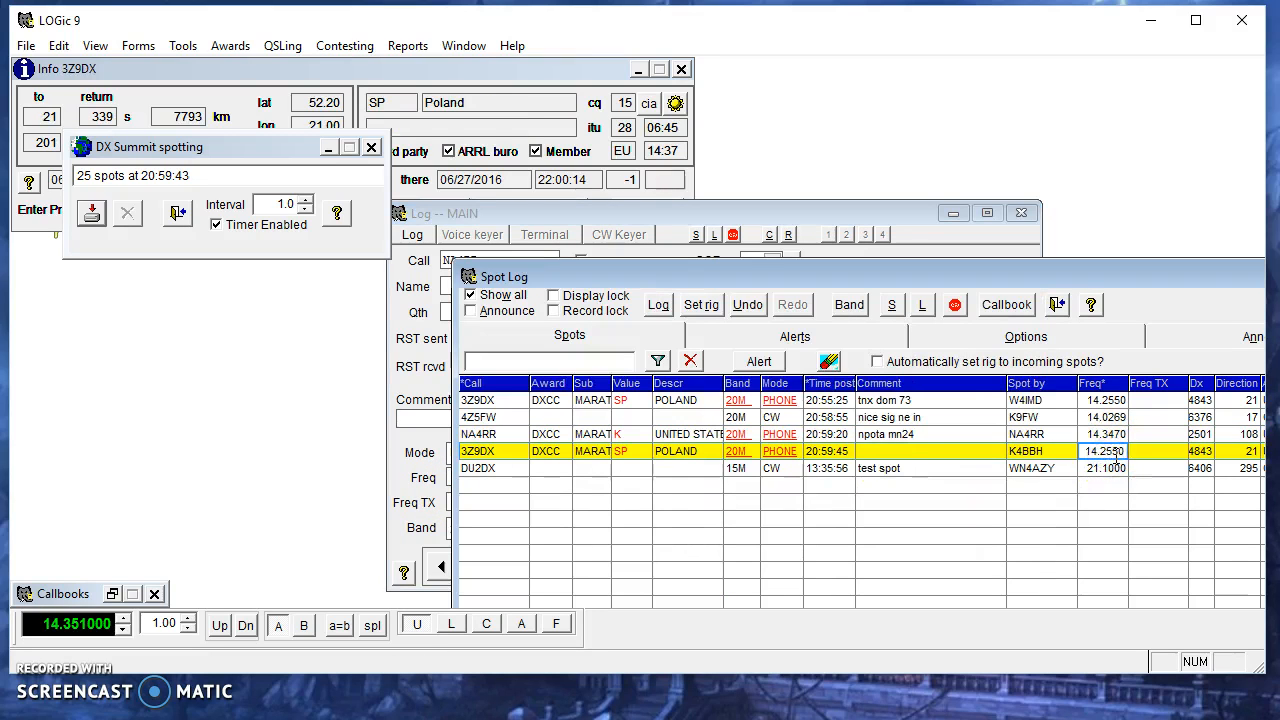
{"action": "left_click", "coordinate": [684, 214]}
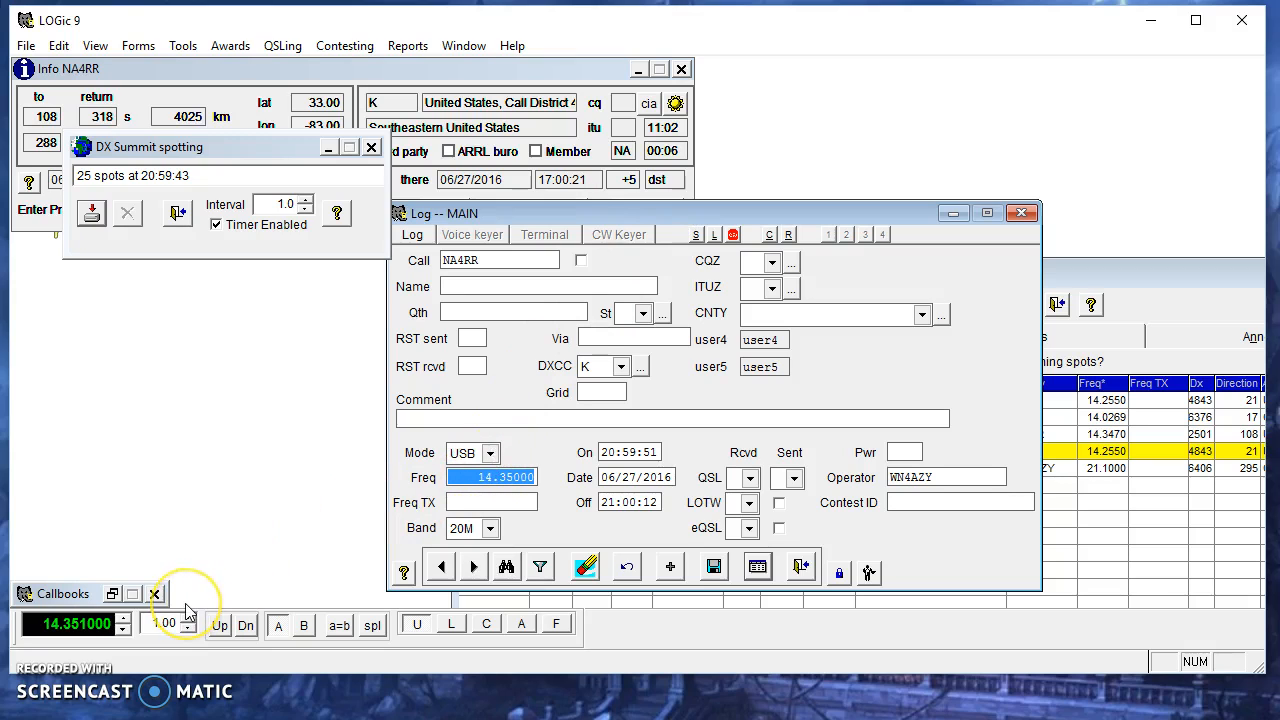
{"action": "left_click", "coordinate": [467, 471]}
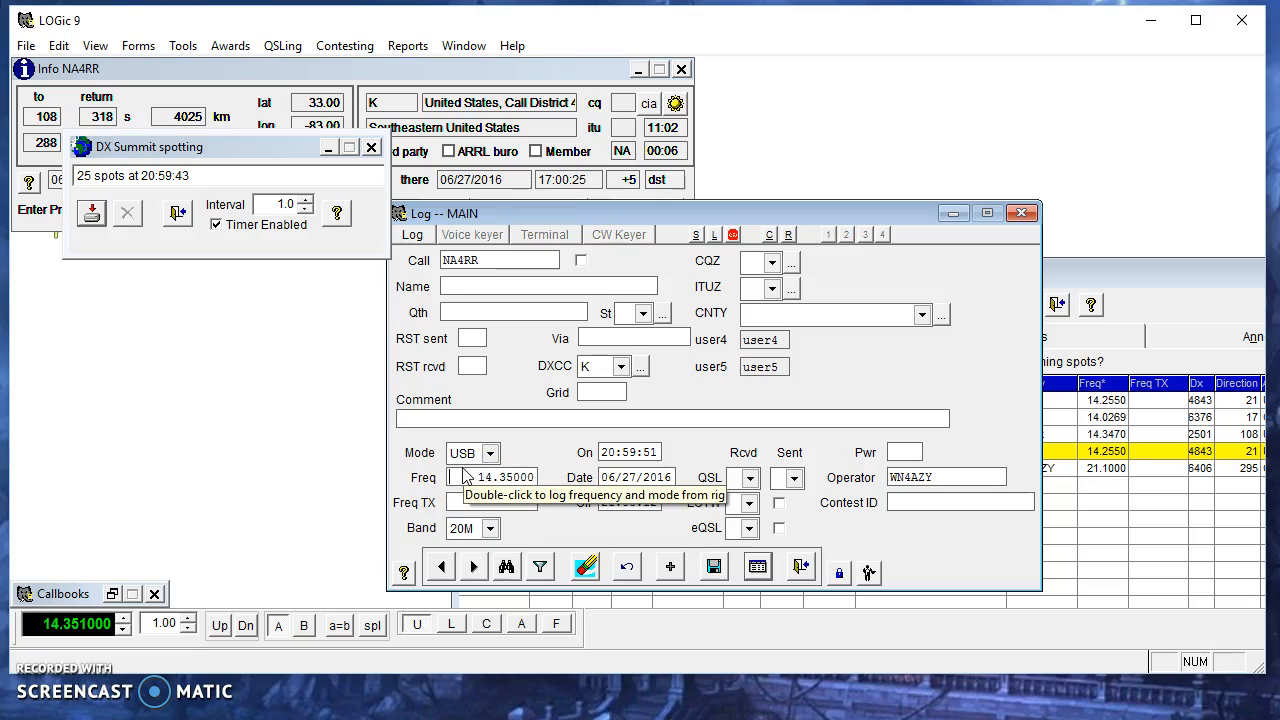
{"action": "double_click", "coordinate": [502, 476]}
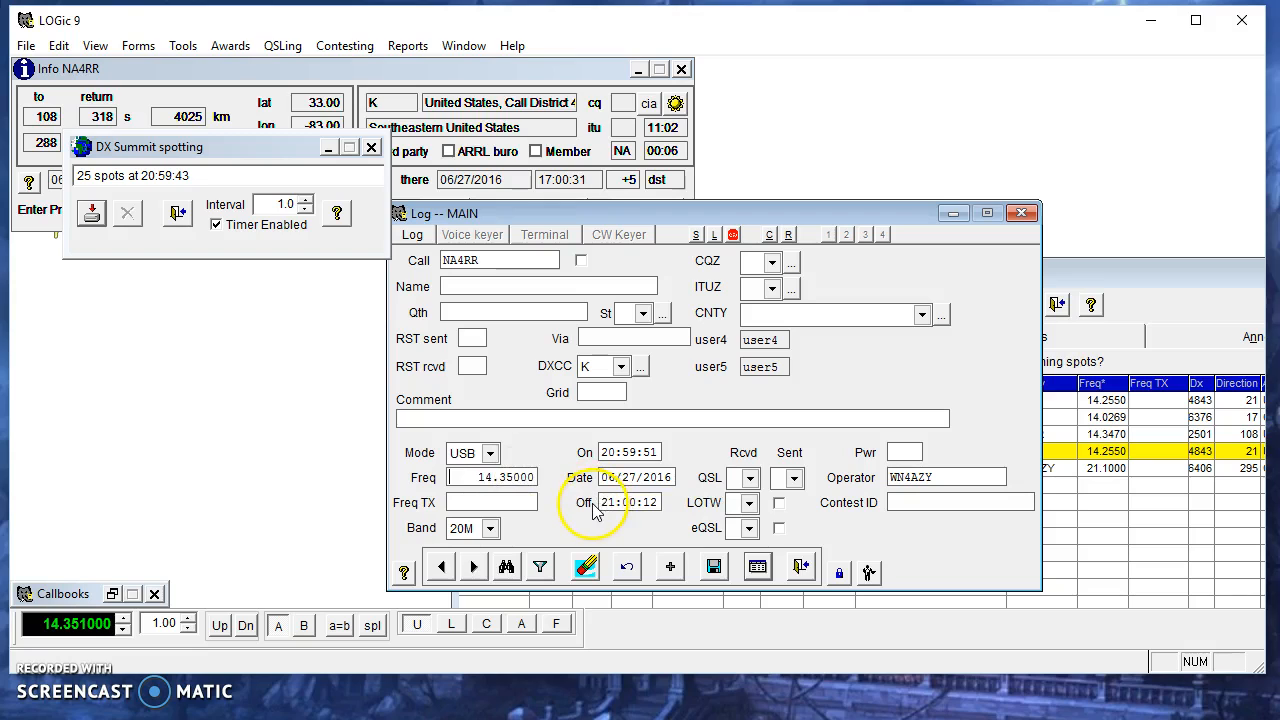
{"action": "left_click", "coordinate": [122, 630]}
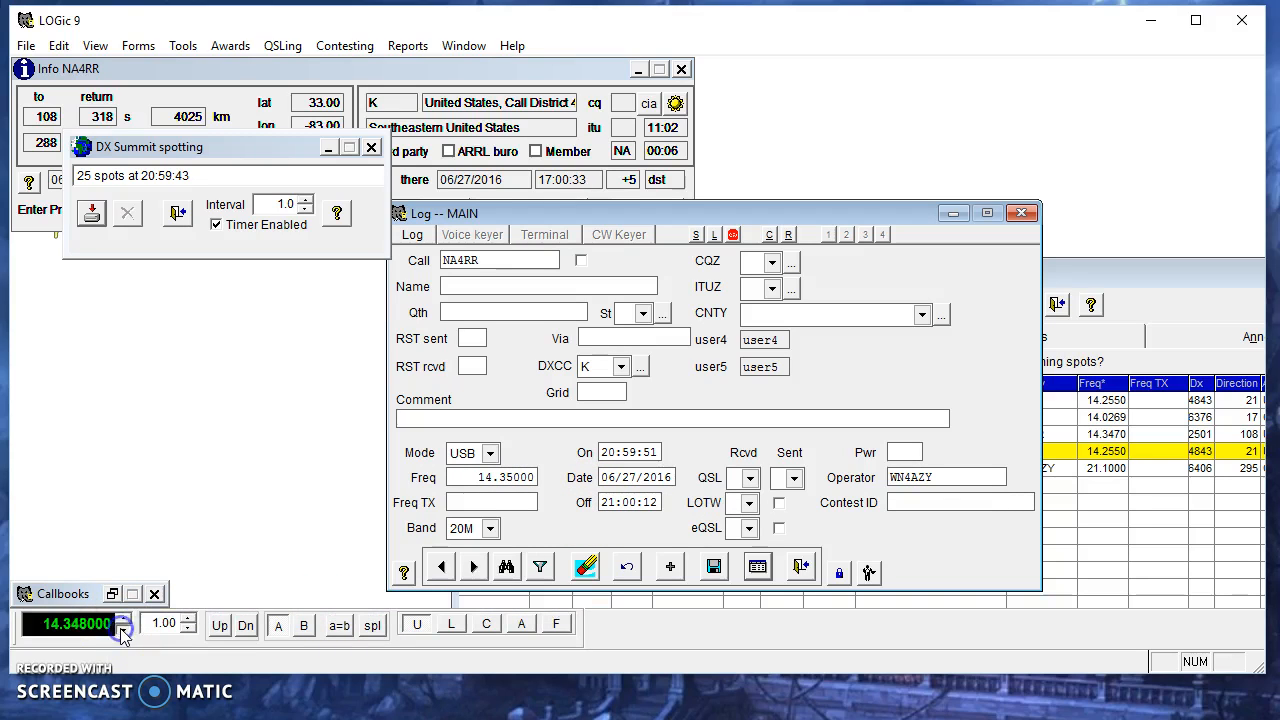
{"action": "left_click", "coordinate": [122, 630]}
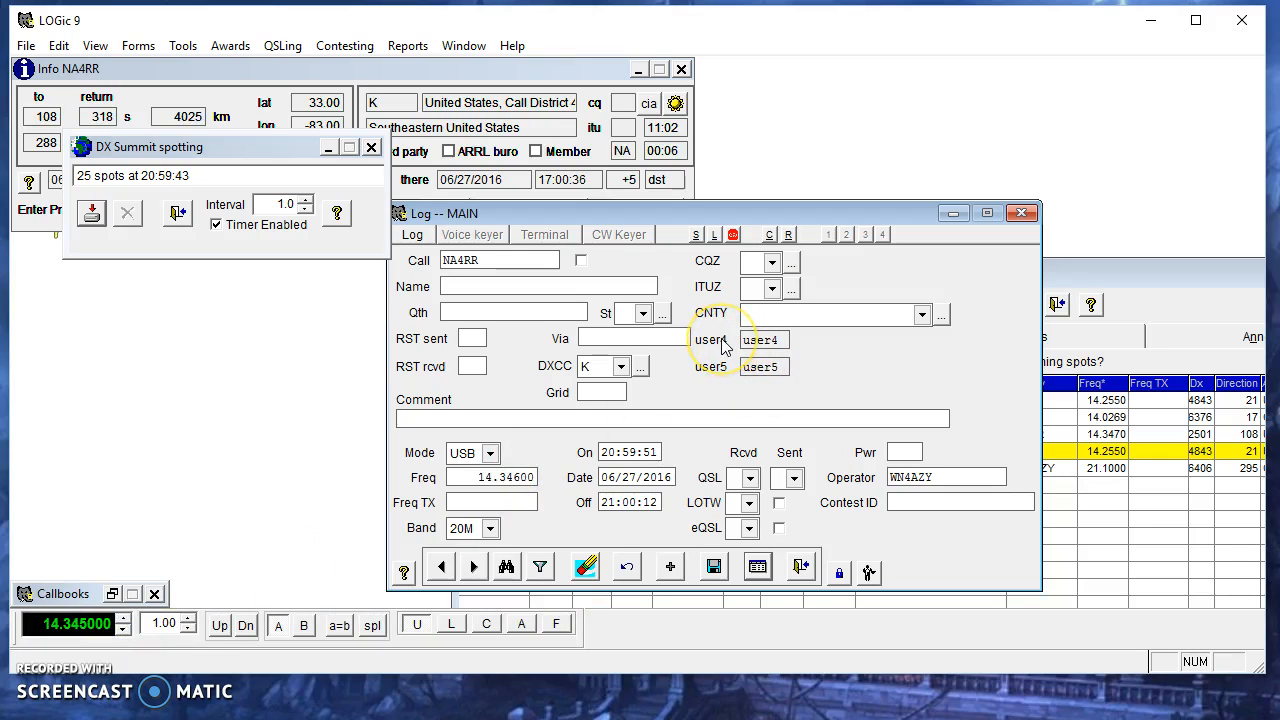
{"action": "left_click", "coordinate": [628, 567]}
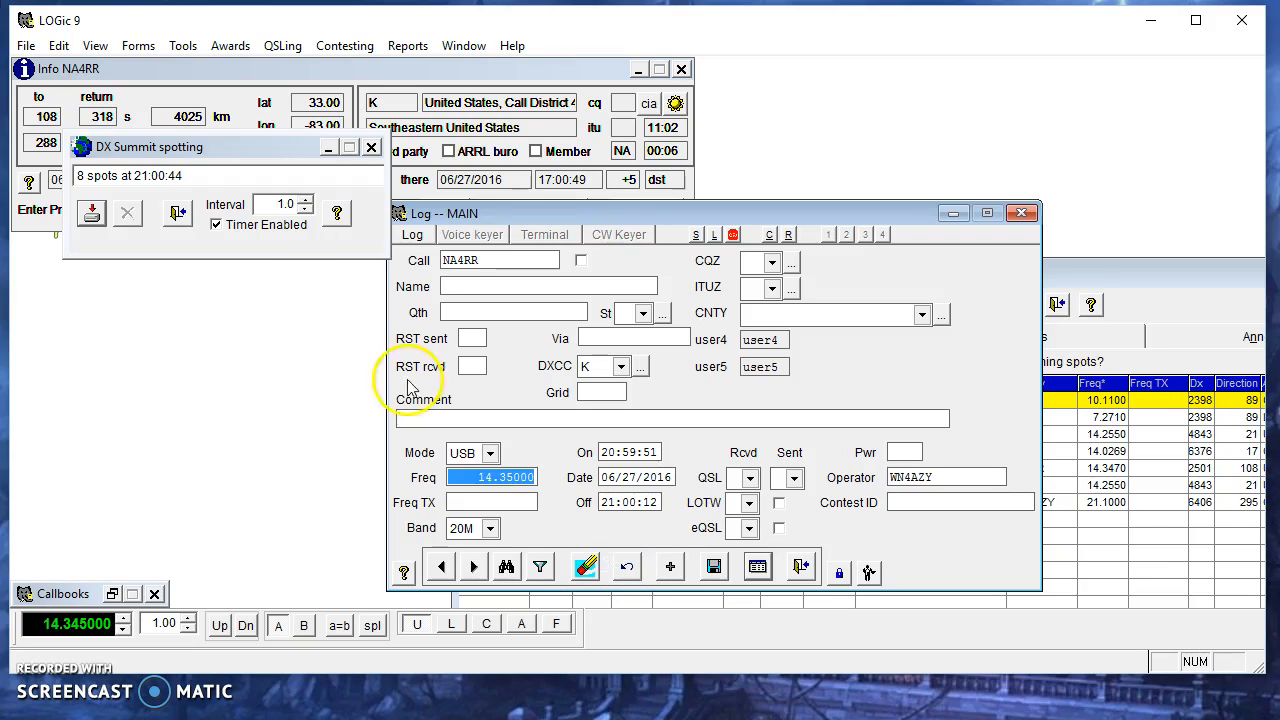
Minimize the DX Summit spotting window and turn the log's real-time mode off.
{"action": "left_click", "coordinate": [328, 148]}
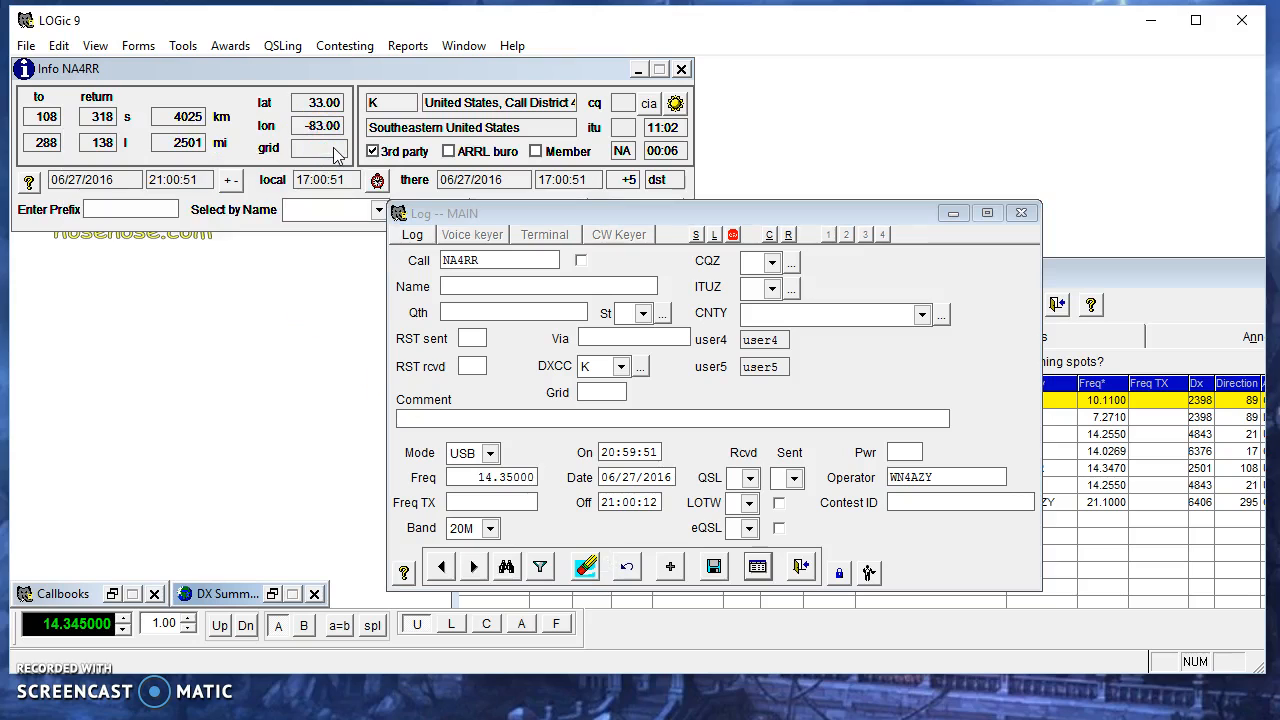
{"action": "left_click", "coordinate": [407, 237]}
{"action": "mouse_move", "coordinate": [595, 298]}
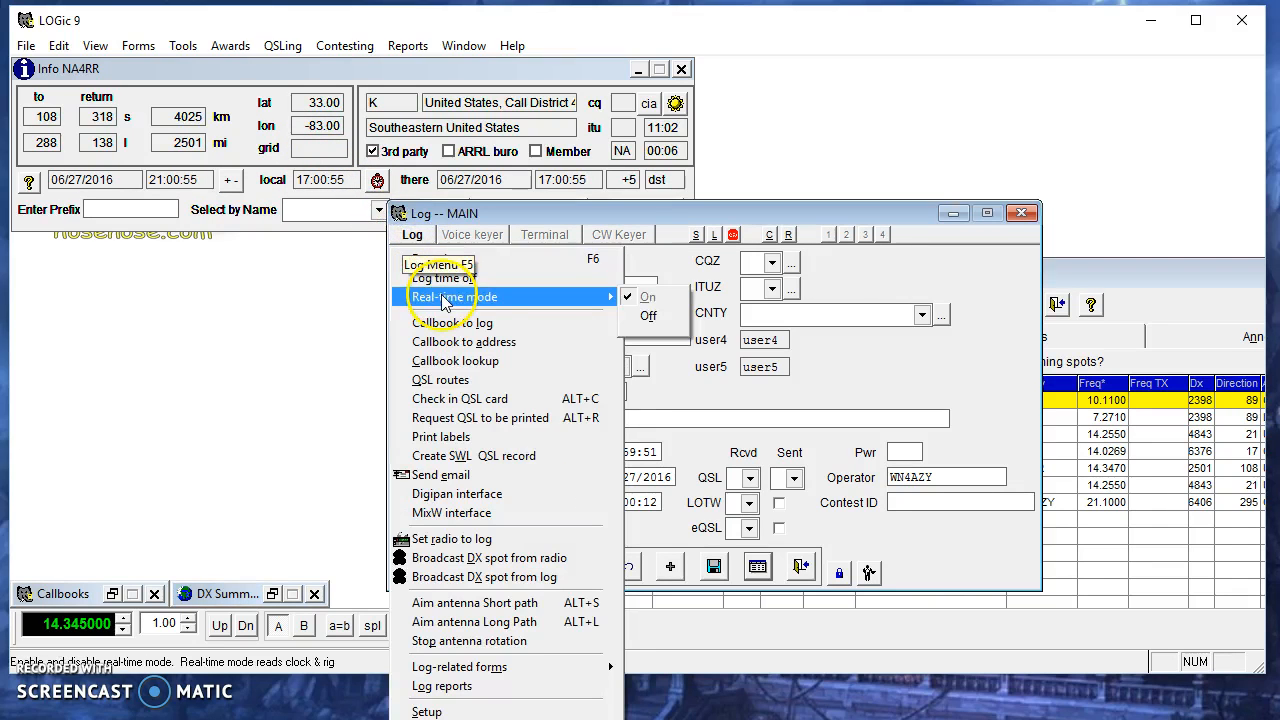
{"action": "left_click", "coordinate": [648, 316]}
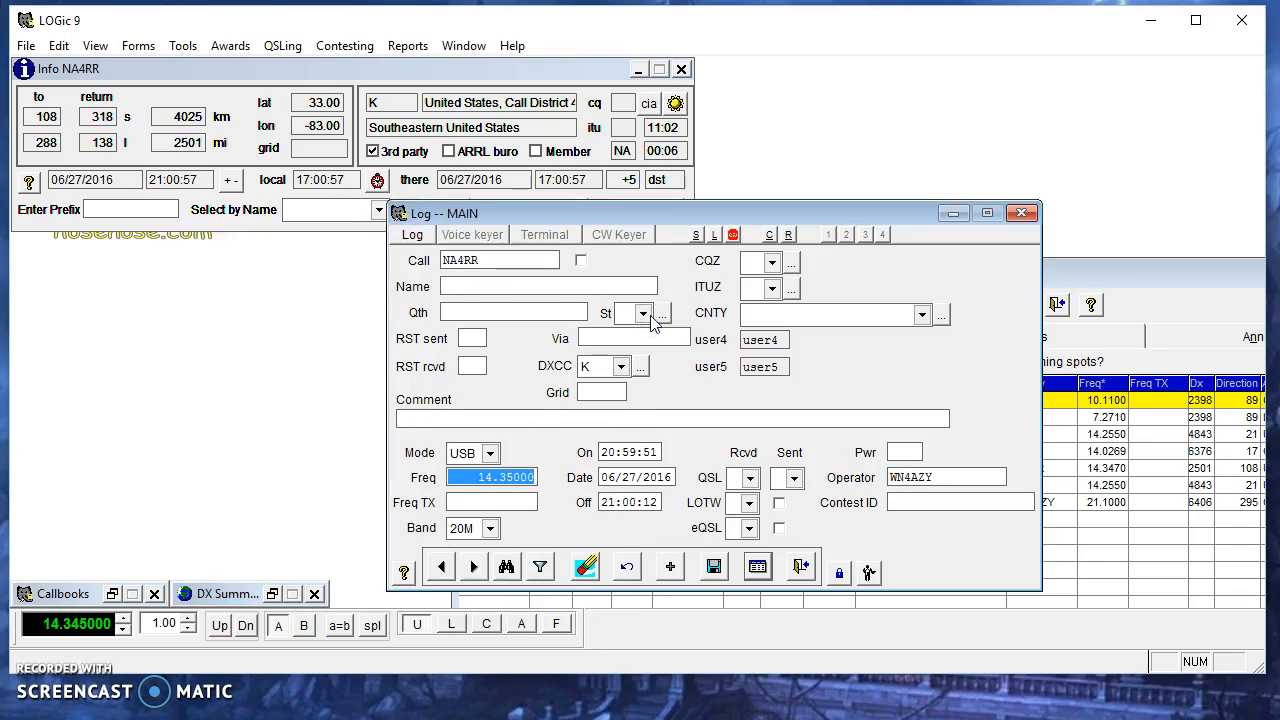
Turn the log's real-time mode back on.
{"action": "left_click", "coordinate": [412, 234]}
{"action": "mouse_move", "coordinate": [441, 300]}
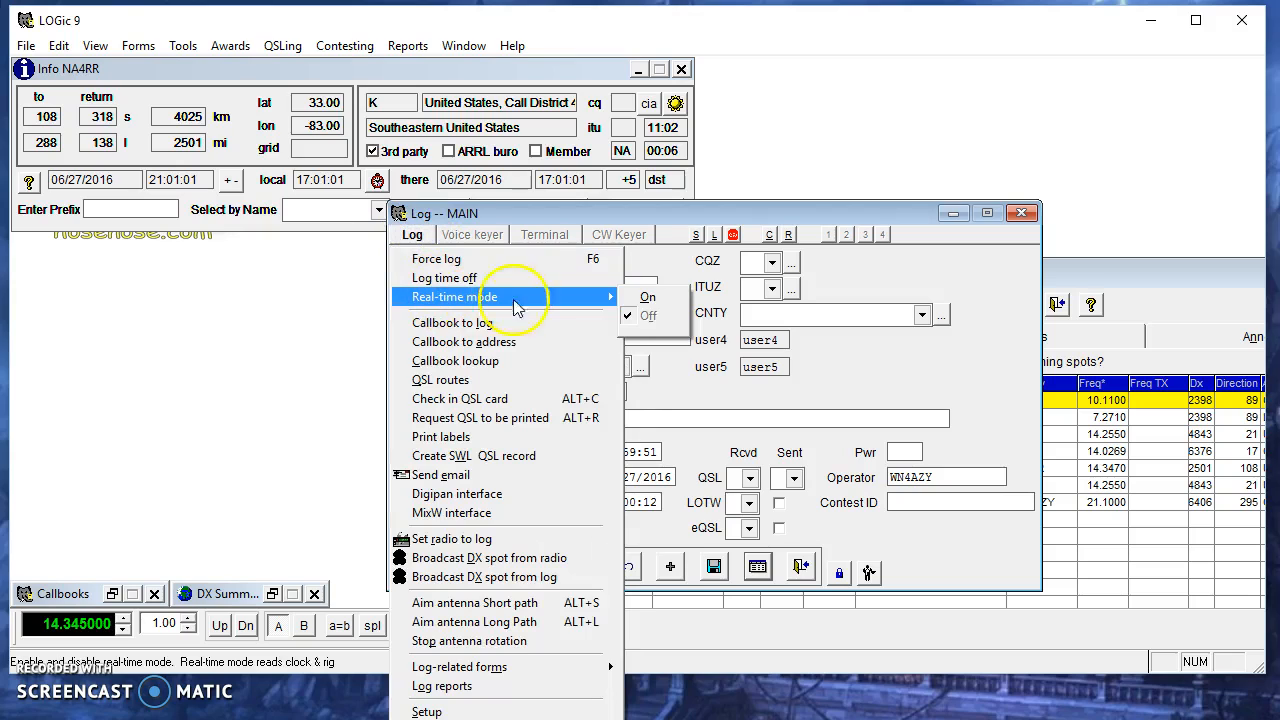
{"action": "left_click", "coordinate": [643, 306]}
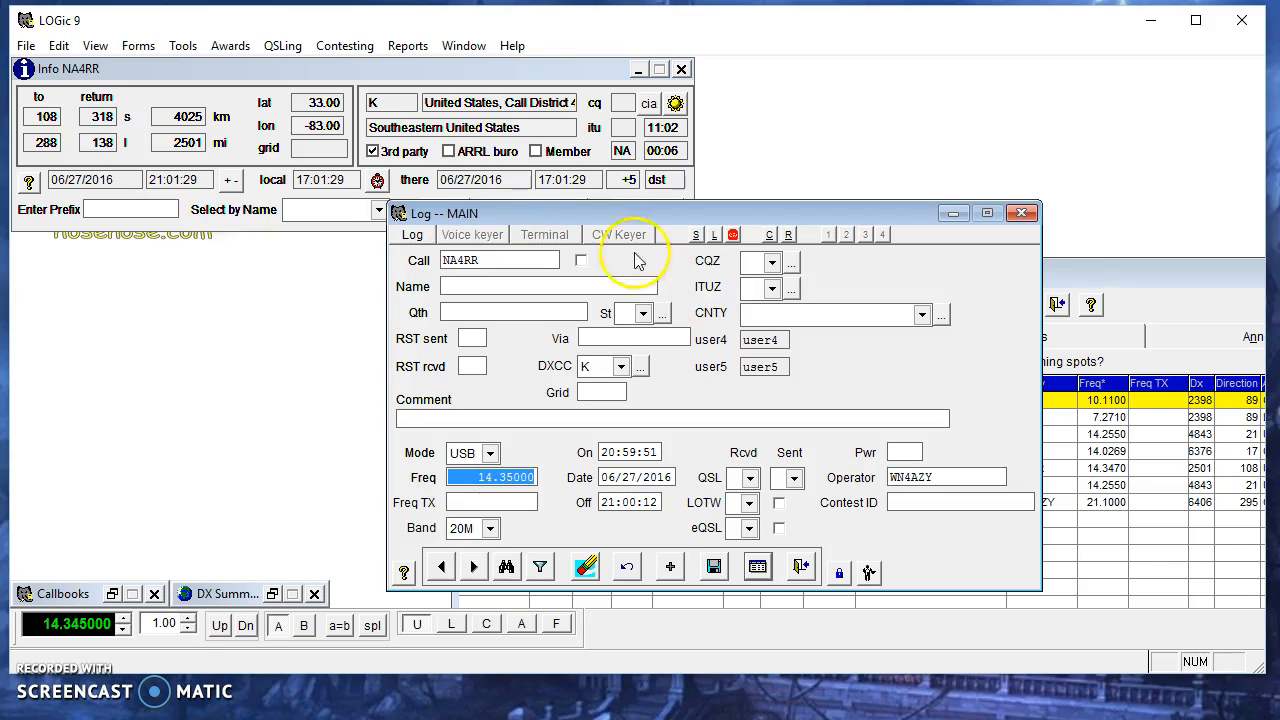
{"action": "left_click", "coordinate": [413, 235]}
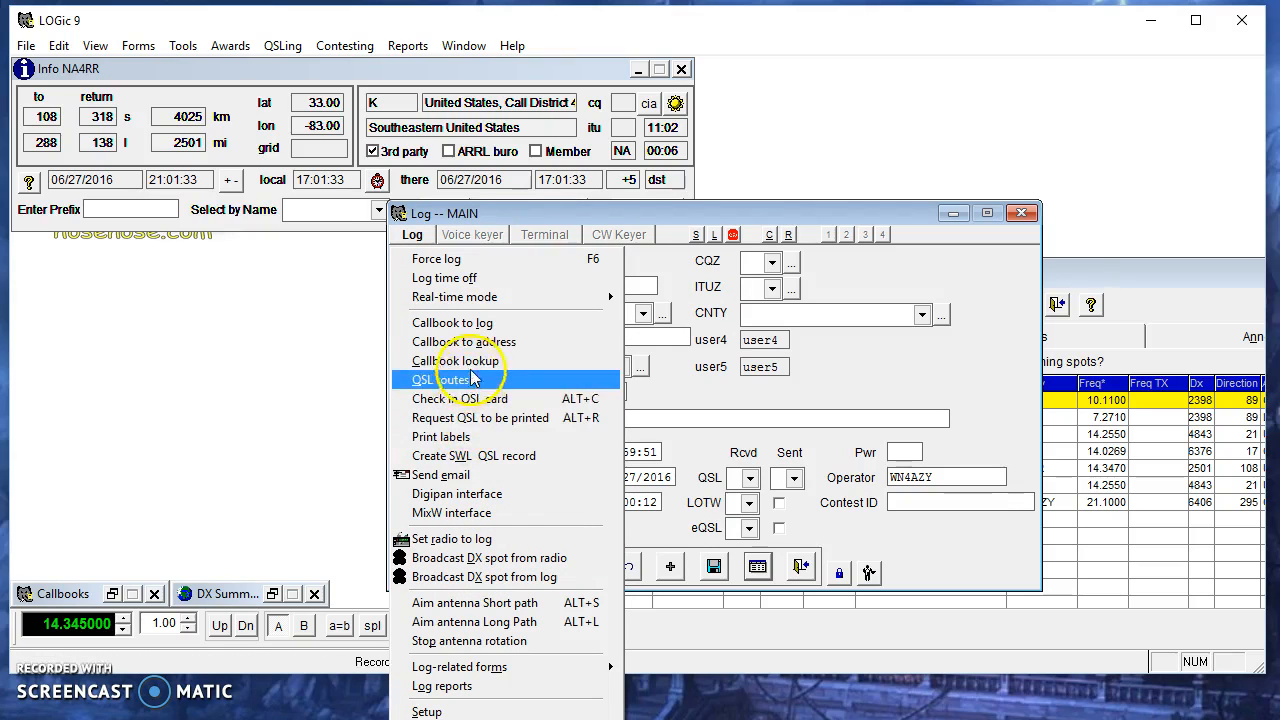
{"action": "left_click", "coordinate": [446, 712]}
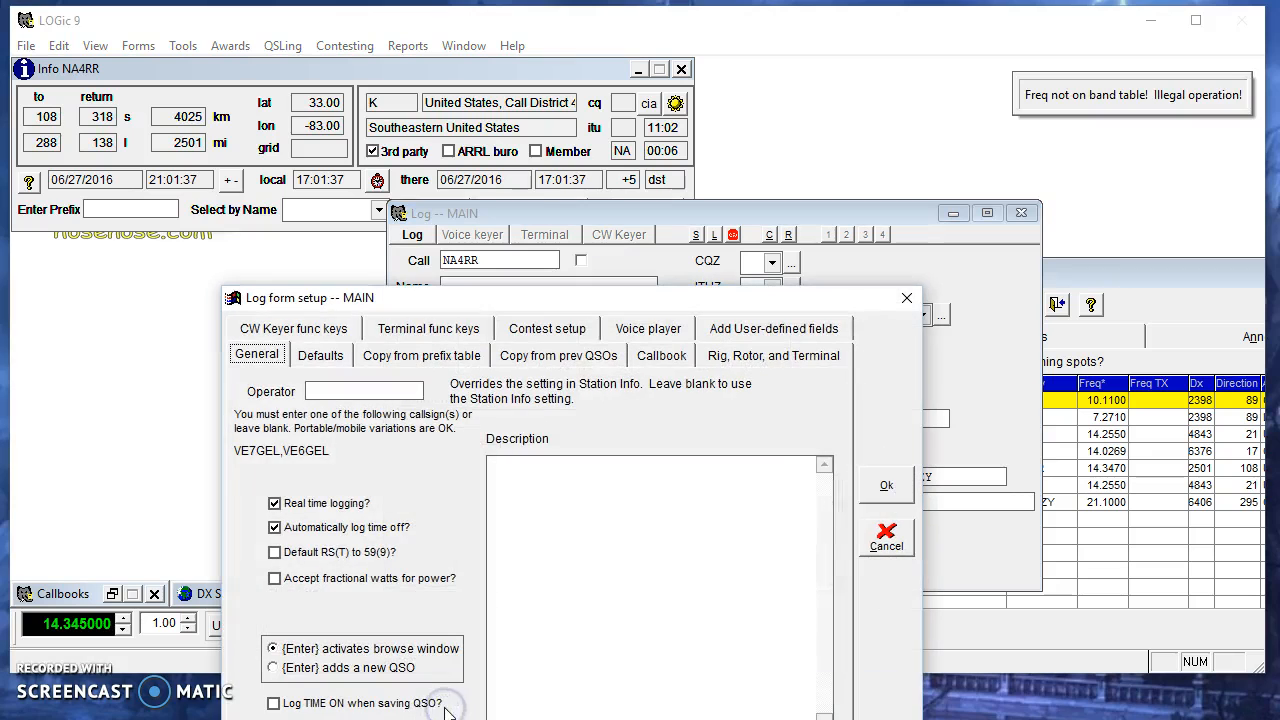
{"action": "left_click", "coordinate": [906, 298]}
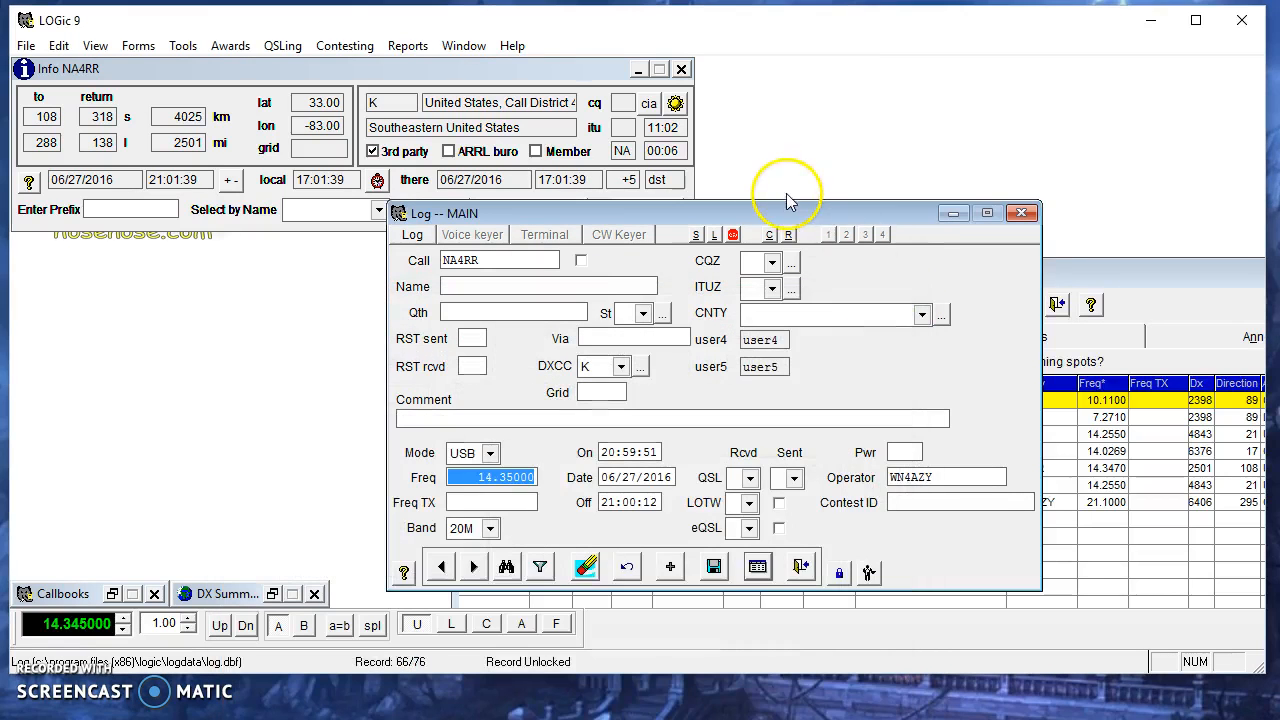
Move the MAIN log form higher and open its Rig, Rotor, and Terminal setup.
{"action": "left_click_drag", "start_coordinate": [771, 211], "coordinate": [836, 117]}
{"action": "left_click", "coordinate": [476, 137]}
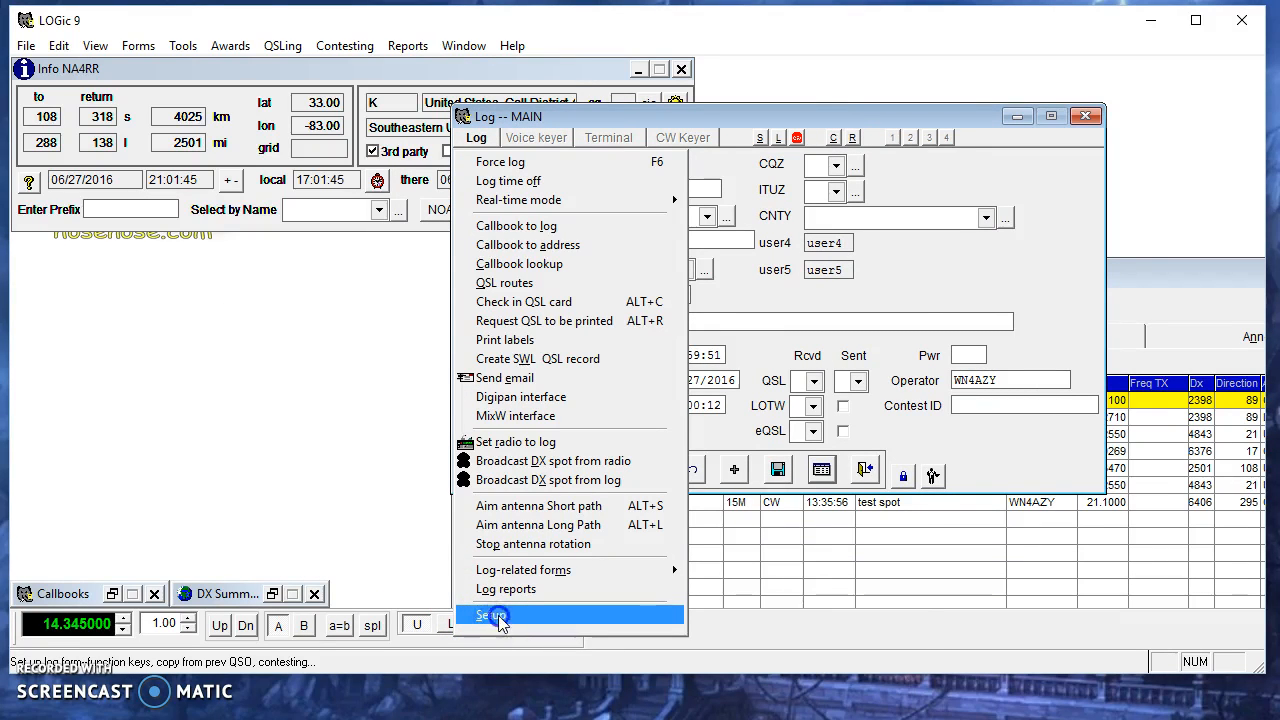
{"action": "left_click", "coordinate": [491, 616]}
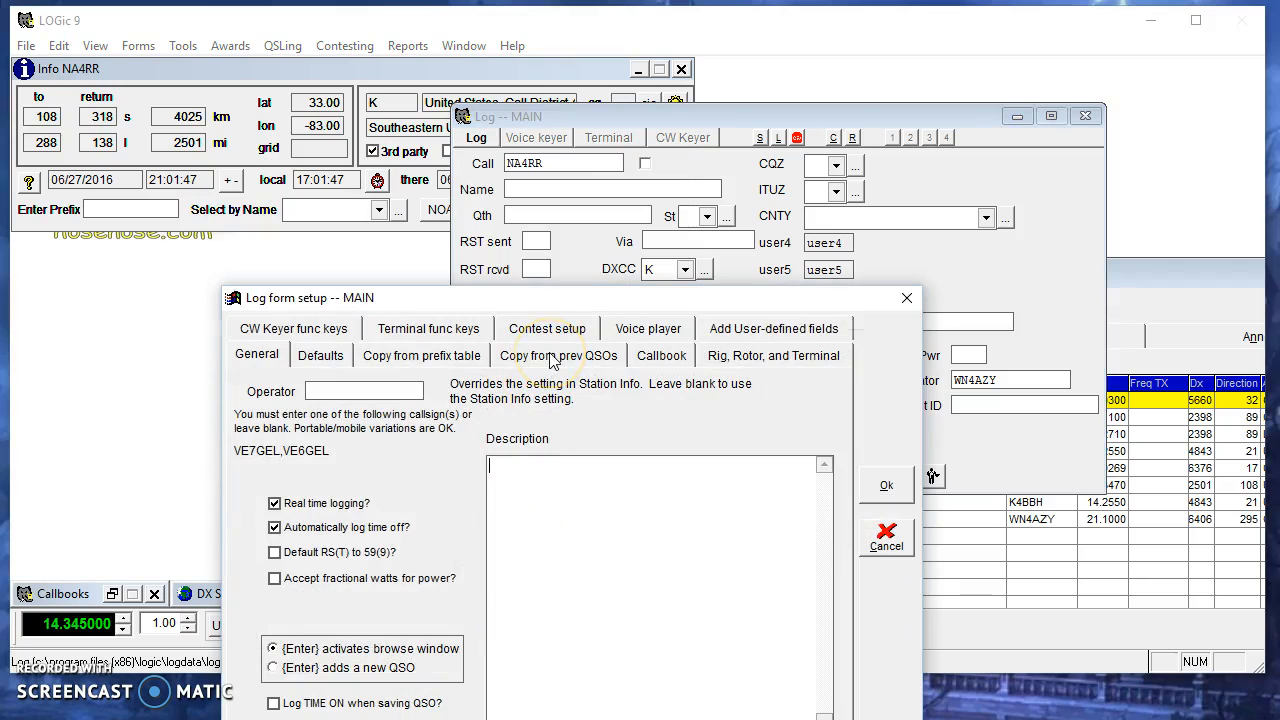
{"action": "left_click", "coordinate": [754, 357]}
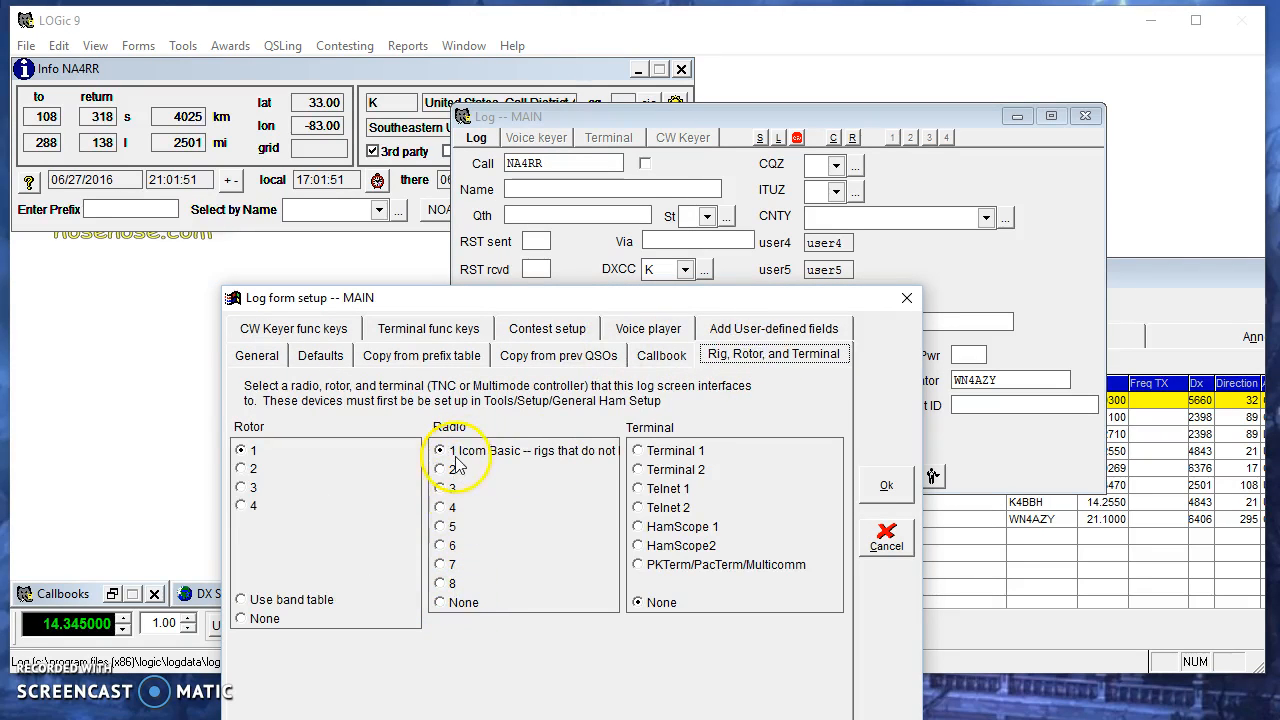
Try radio 5 and None as the log form's associated radio, and reselect radio 1, Icom Basic.
{"action": "left_click", "coordinate": [443, 528]}
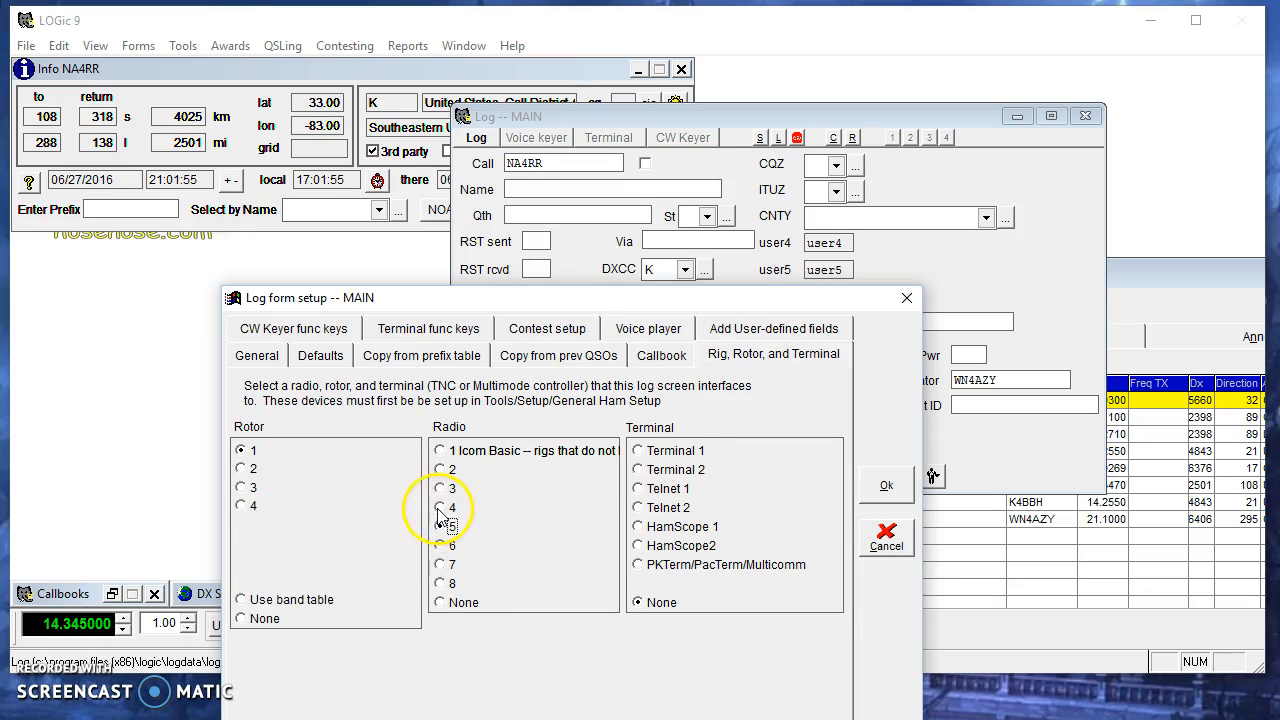
{"action": "left_click", "coordinate": [442, 469]}
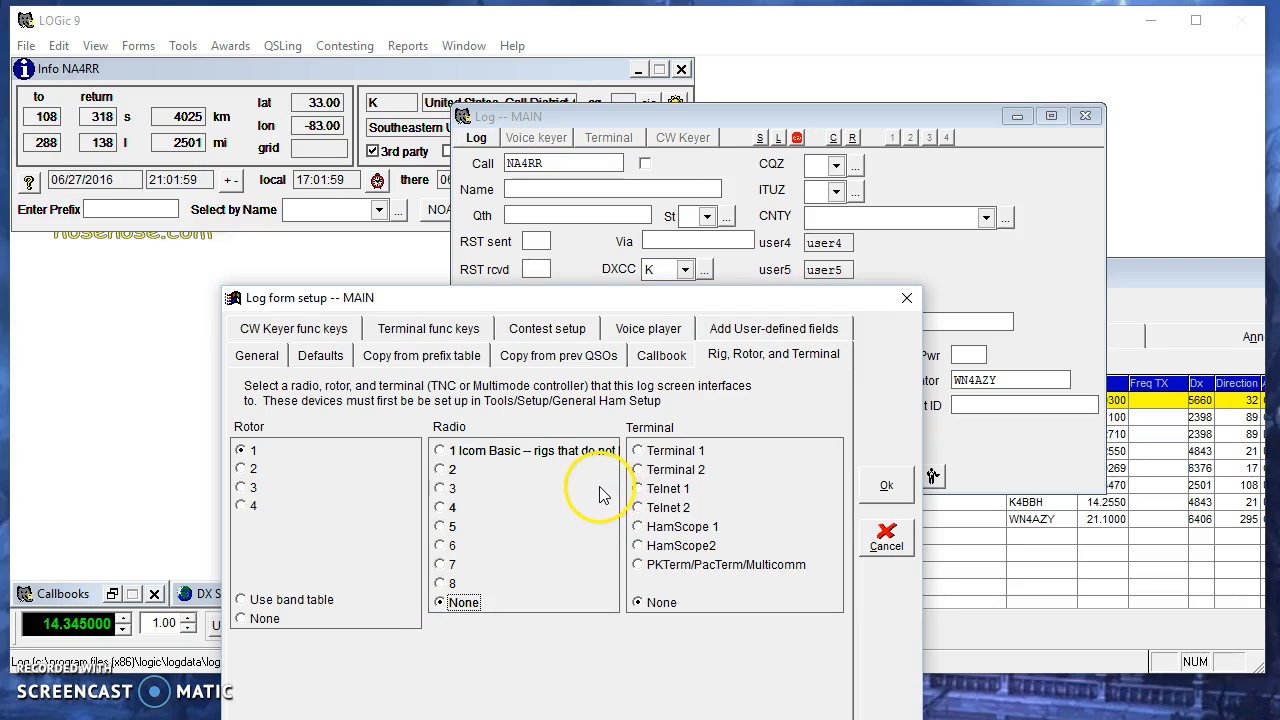
{"action": "left_click", "coordinate": [446, 455]}
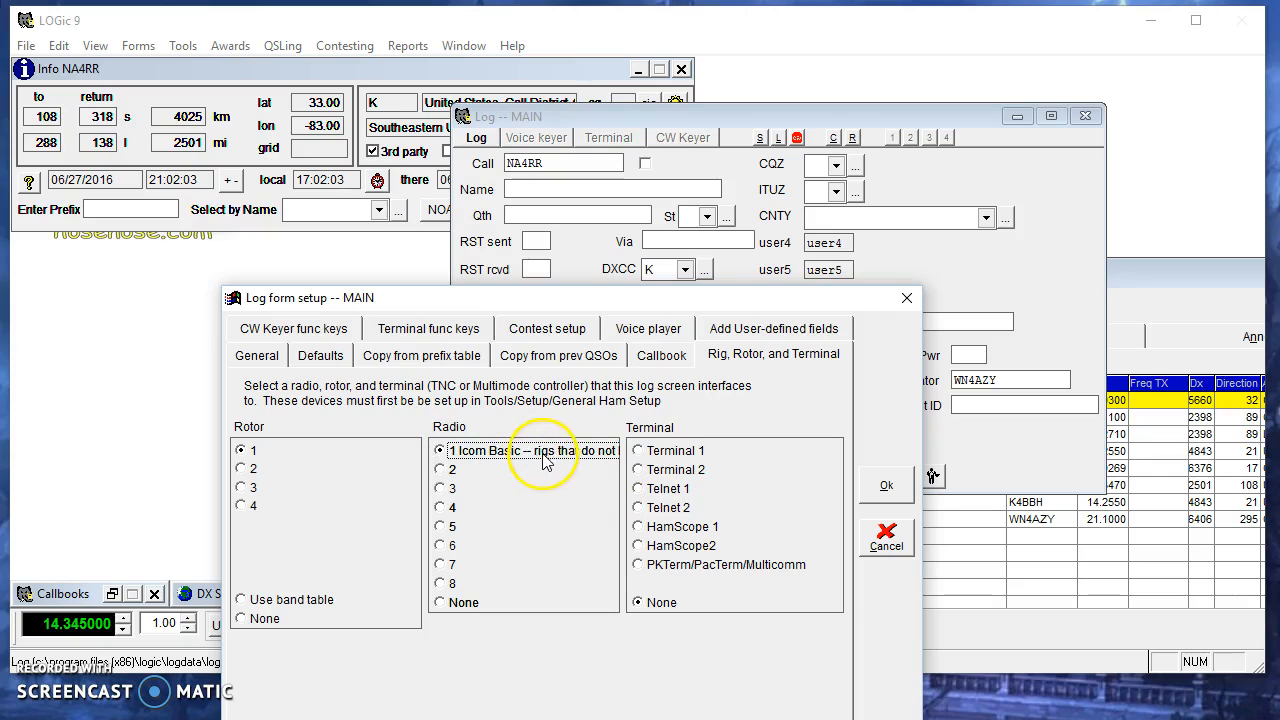